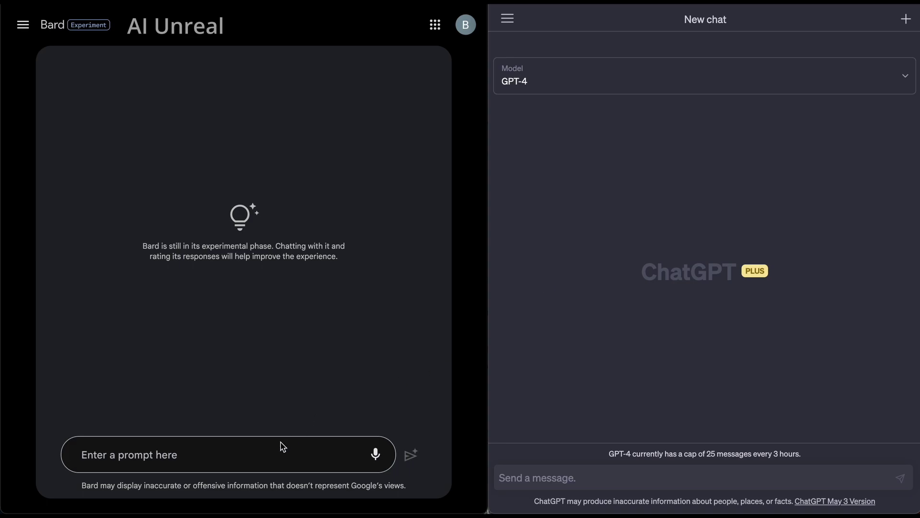
Step: Ask Google Bard 'what is todays date'
click(269, 456)
click(268, 455)
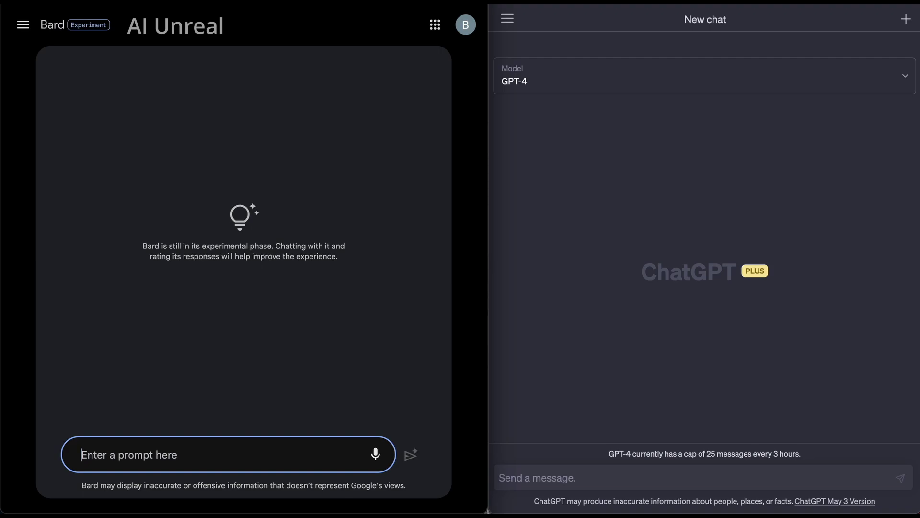
text(w)
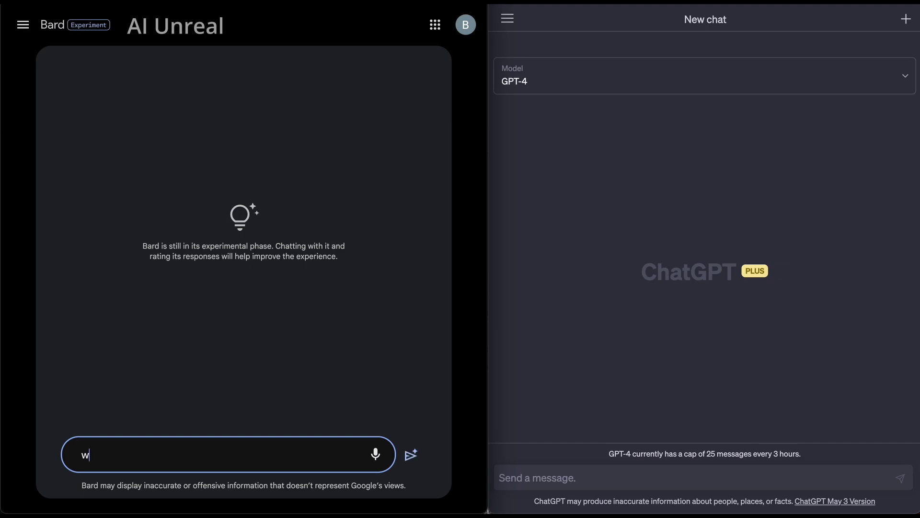
text(hat is todays date)
key(Return)
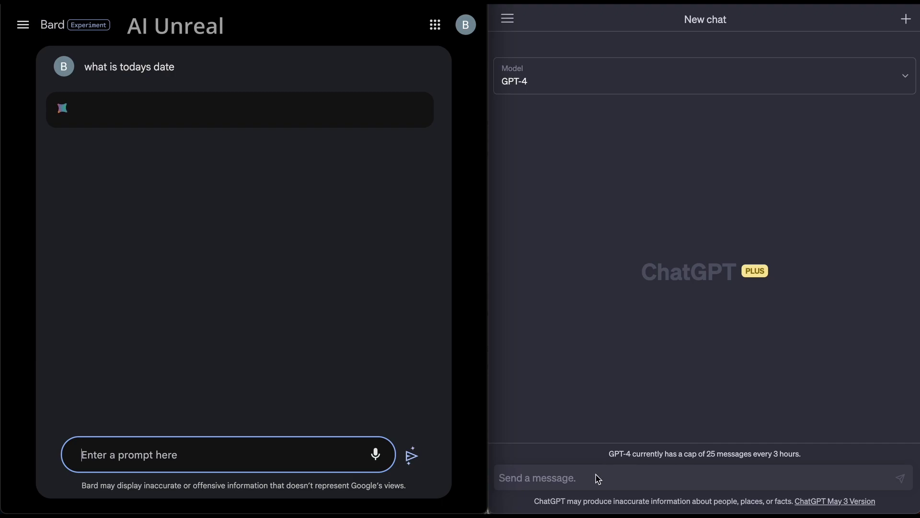
Step: Send GPT-4 the same 'what is todays date' question and compare the May 15, 2023 answers
click(595, 475)
text(what is todays date)
key(shift+Return)
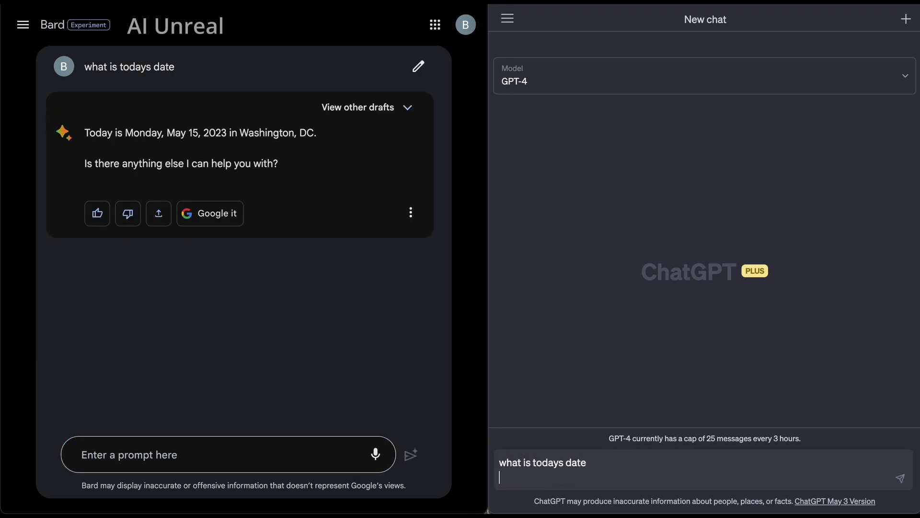
click(900, 477)
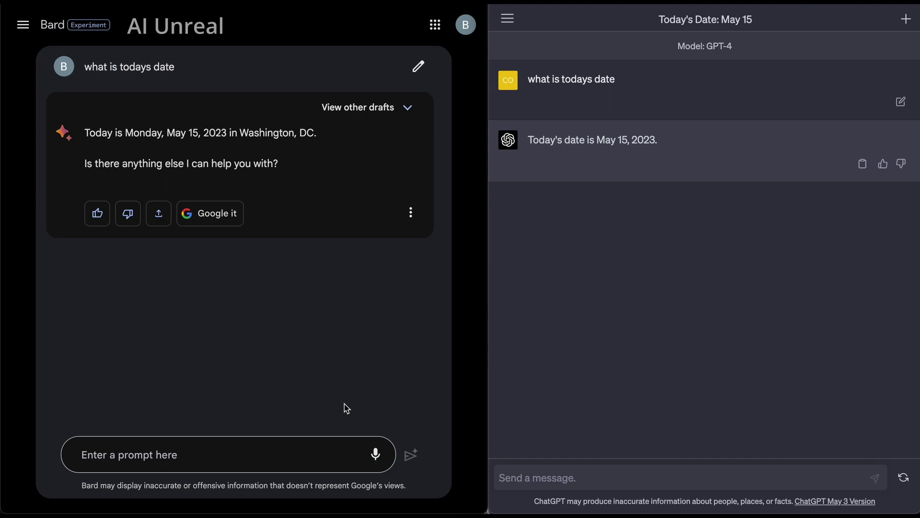
click(262, 448)
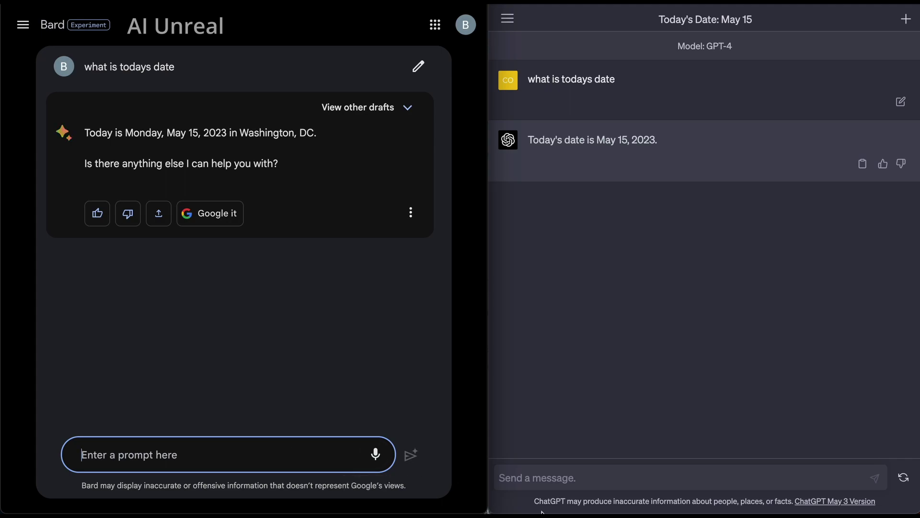
click(581, 480)
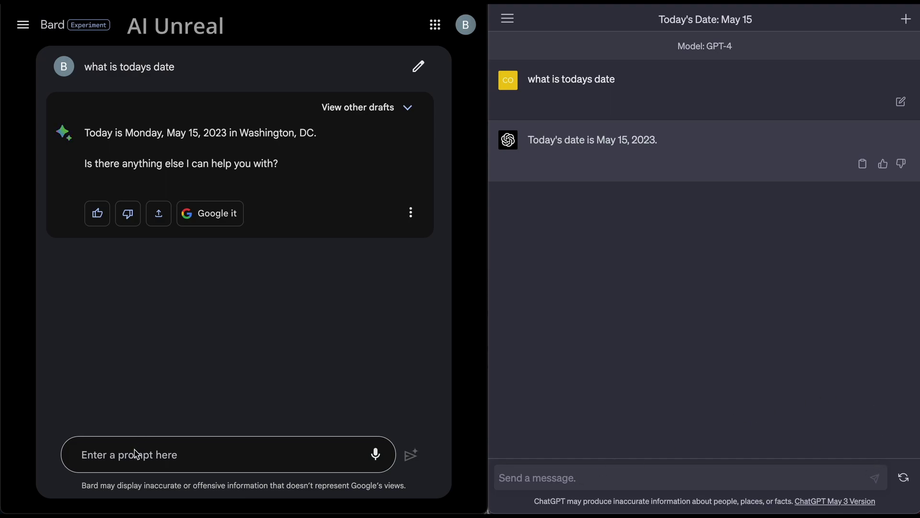
click(153, 454)
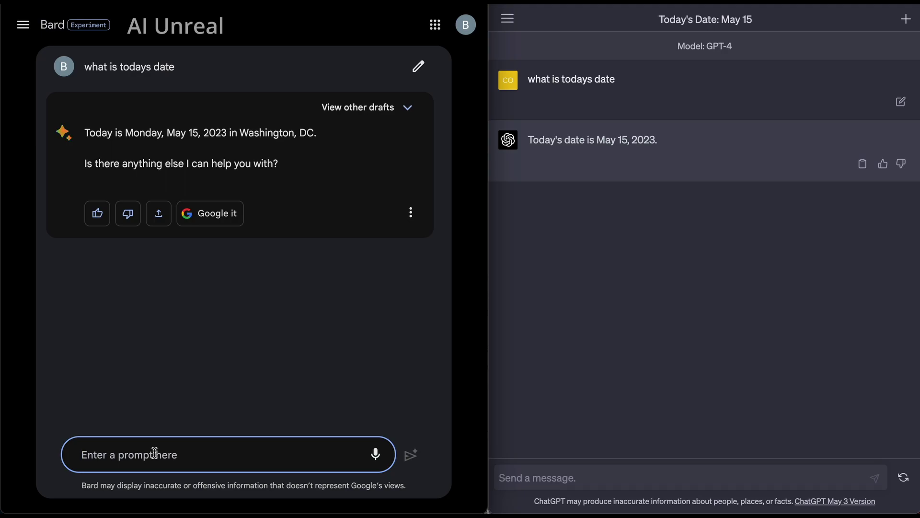
Step: Write the Bard prompt 'write a simple code block in english and then write comments explaining each line in Japanese'
text(write )
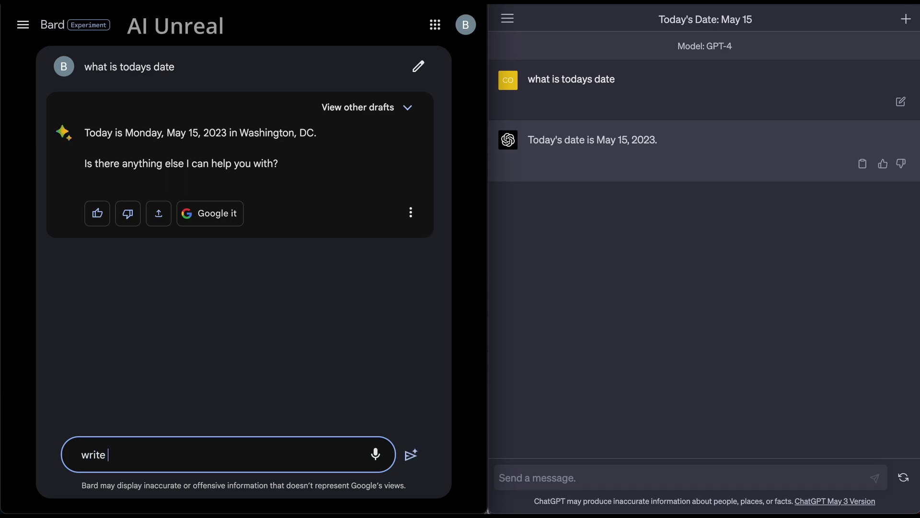
text(a simple code bl)
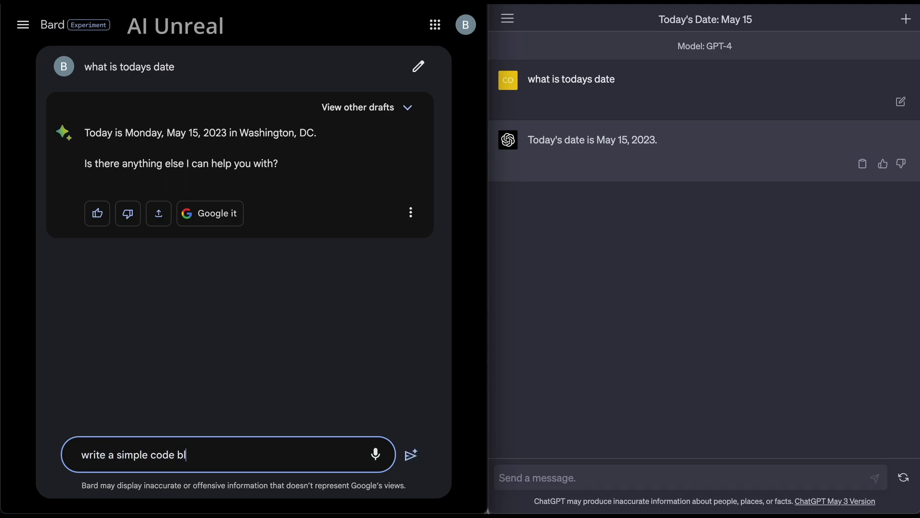
text(ock in english)
key(BackSpace)
text(sh and thy)
key(BackSpace)
text(en write comment)
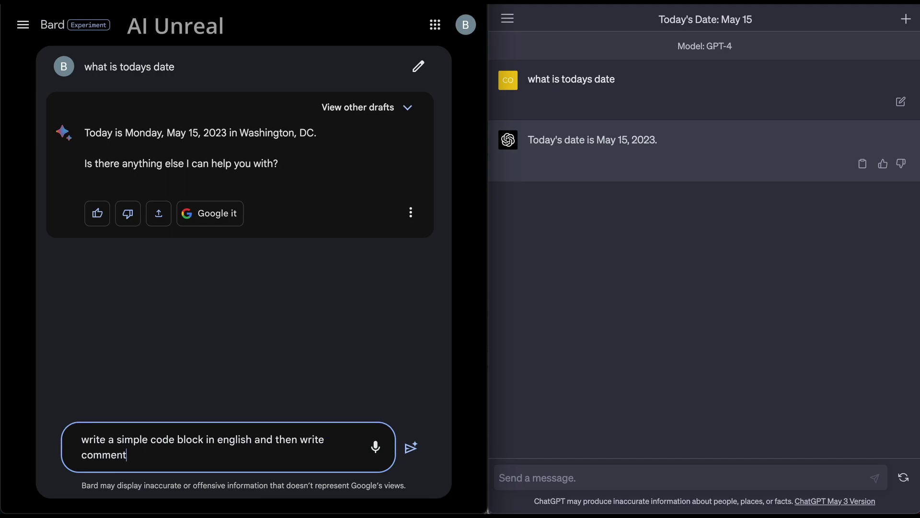
text(s explaining each line in )
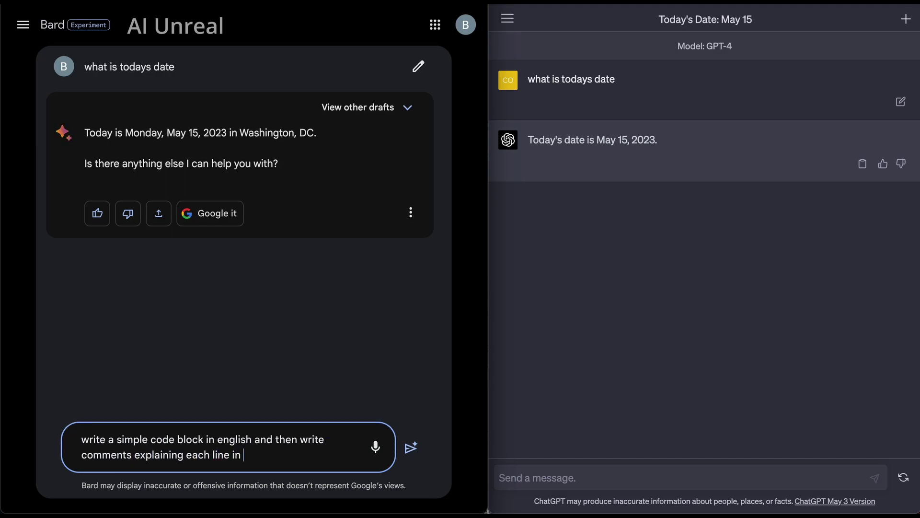
text(Japanese)
Step: Copy the code-block prompt, submit it to Bard, and paste it into GPT-4's message box
triple_click(284, 454)
key(ctrl+c)
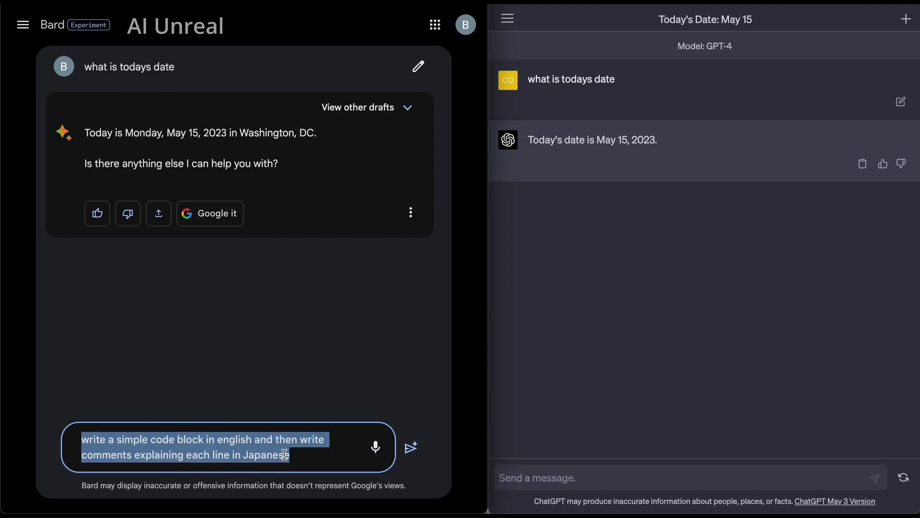
click(310, 454)
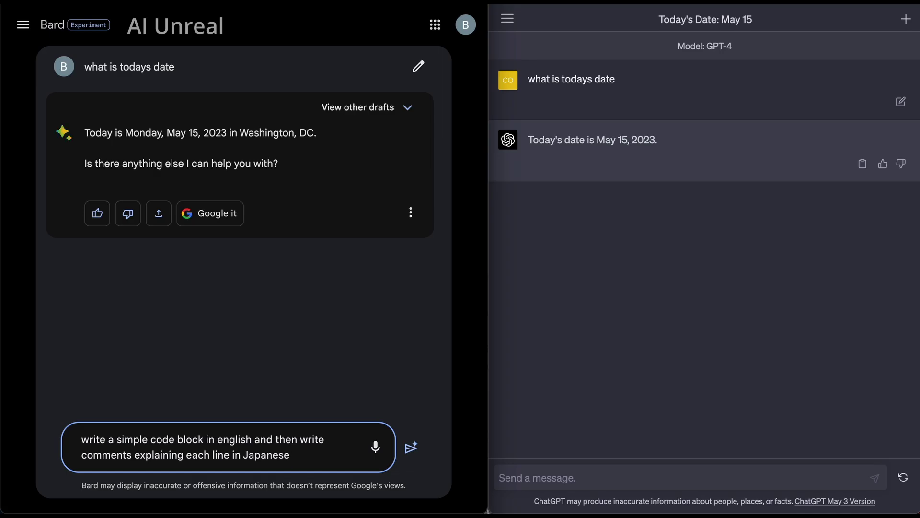
key(Return)
click(579, 477)
key(ctrl+v)
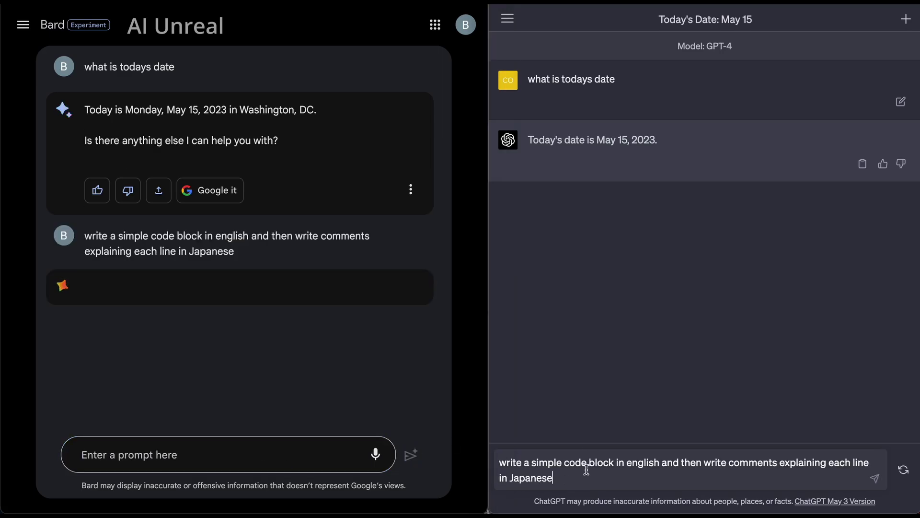
Step: Send the request to GPT-4 and review its factorial code with Japanese line comments
click(876, 478)
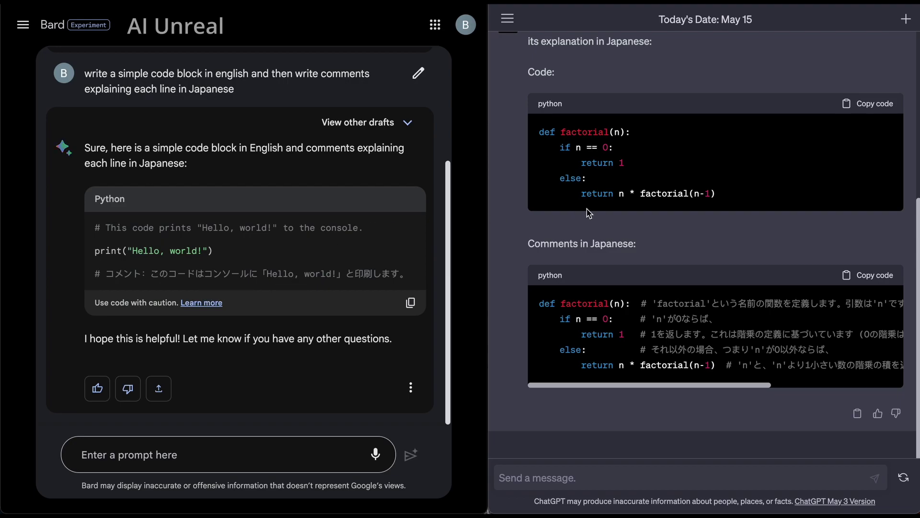
scroll(589, 211, up, 1)
scroll(589, 212, down, 1)
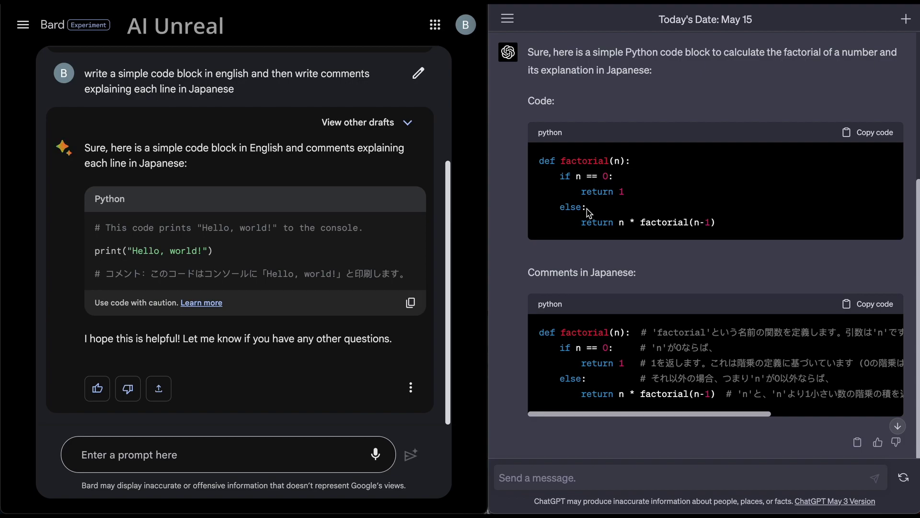
scroll(588, 213, down, 1)
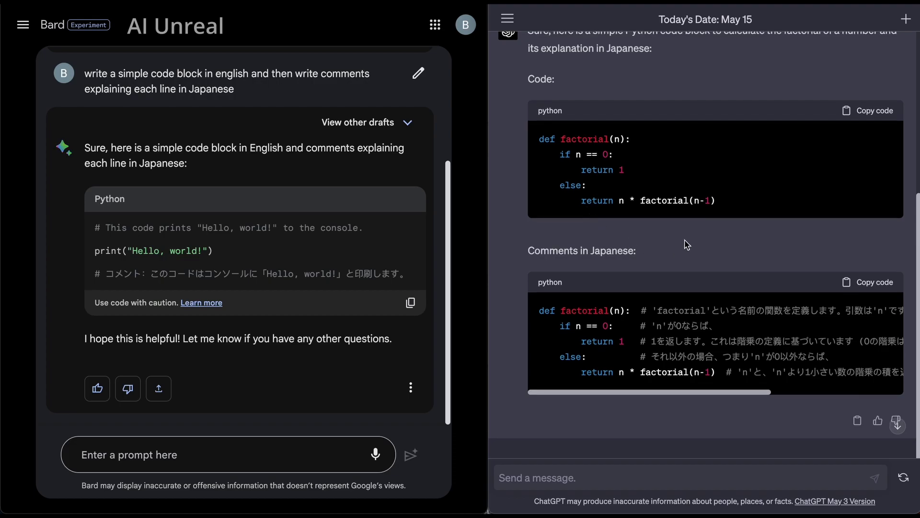
scroll(688, 244, up, 1)
scroll(687, 244, down, 1)
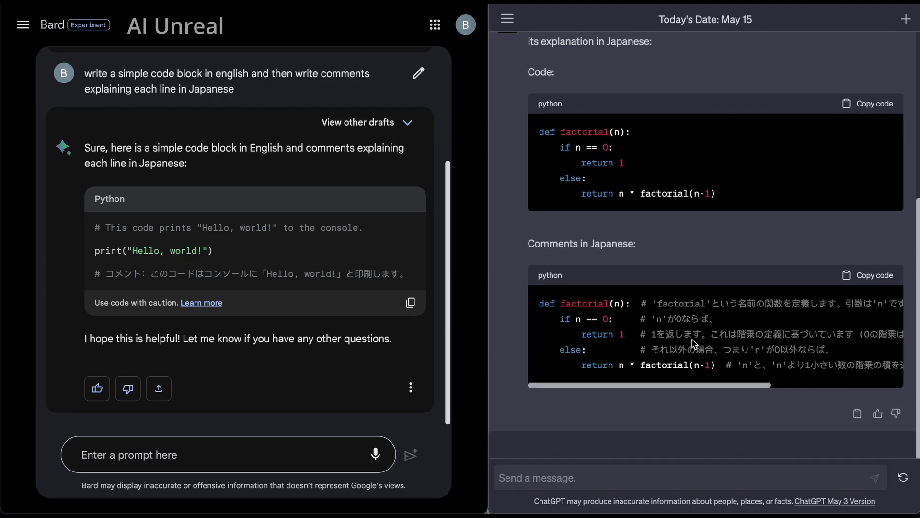
scroll(693, 343, right, 5)
scroll(693, 343, left, 5)
click(247, 460)
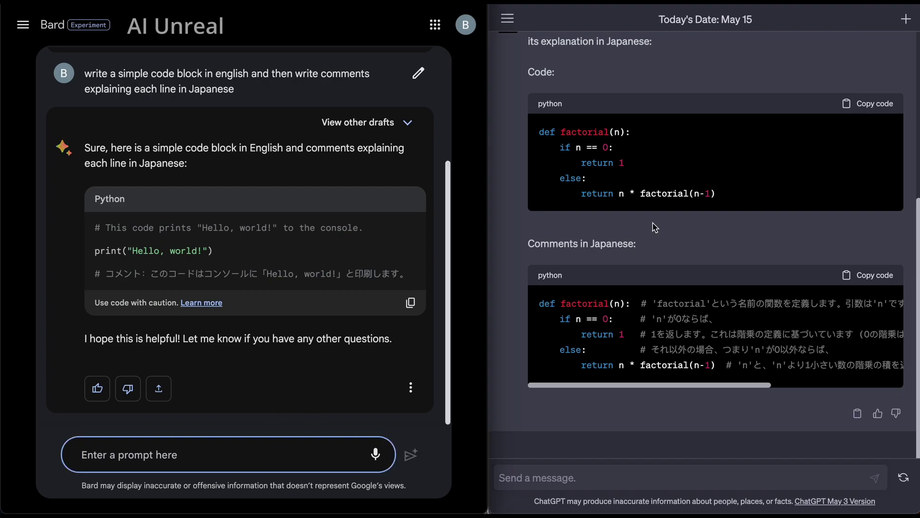
scroll(796, 166, up, 1)
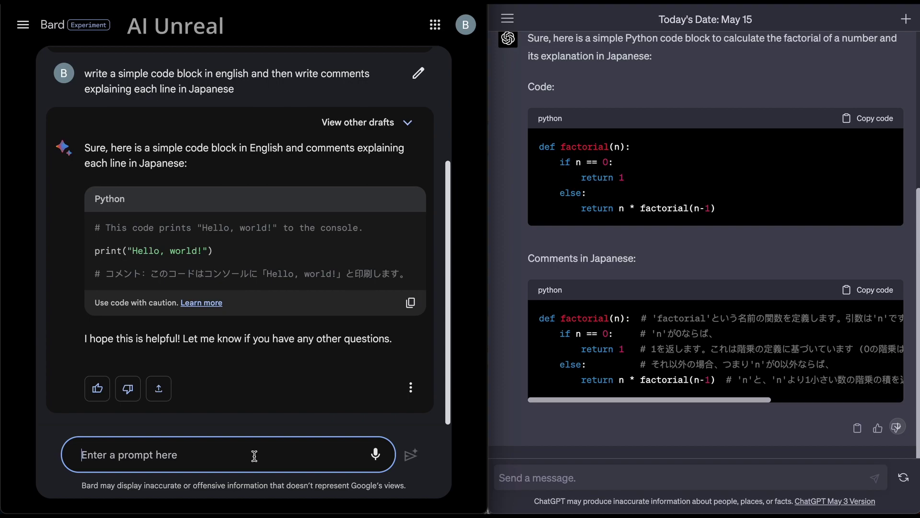
Step: Write the four-car shelf puzzle in Bard, ending 'What is the car order? Please think step by step'
text(On)
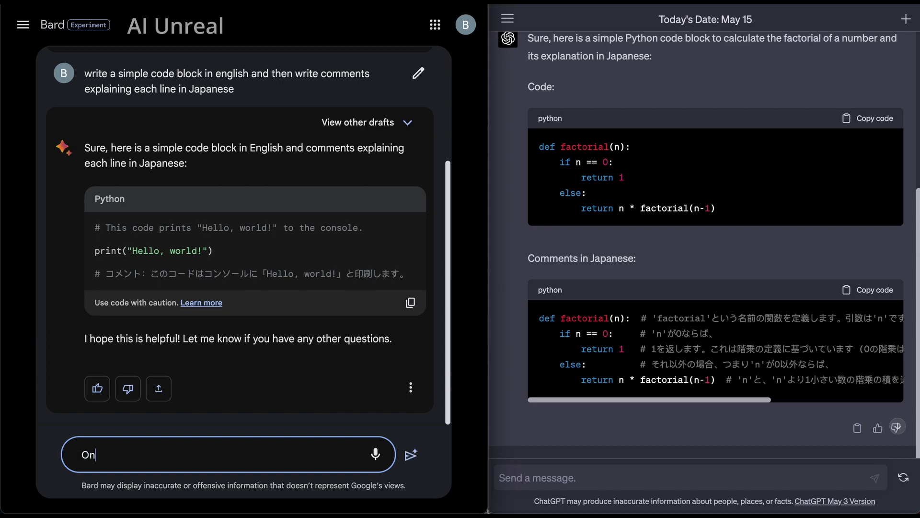
text( a shelf, there are four cars)
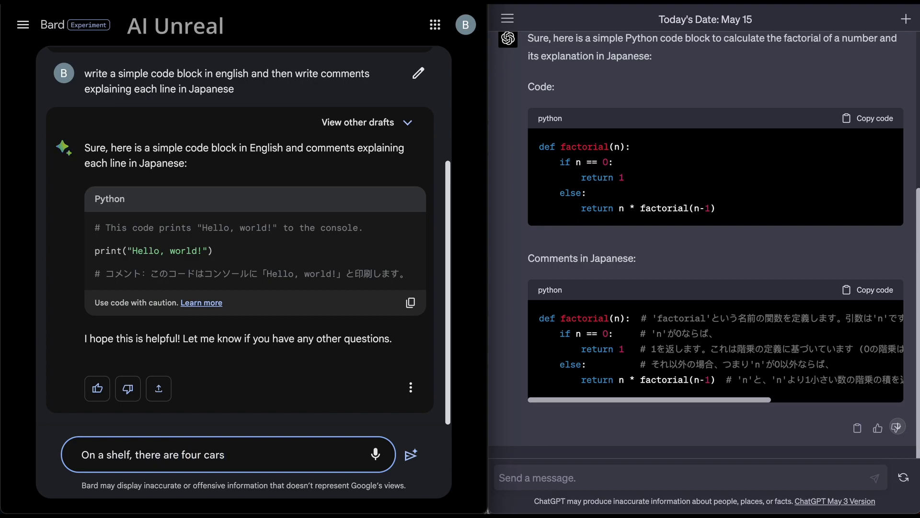
text(: )
text(a green car)
text(. a)
key(BackSpace)
key(BackSpace)
key(BackSpace)
text(, a blue car)
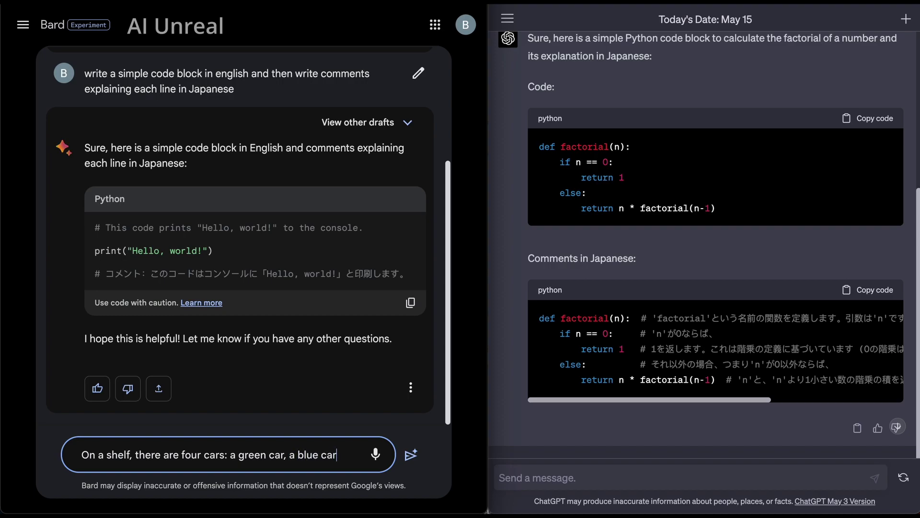
text(, an orange)
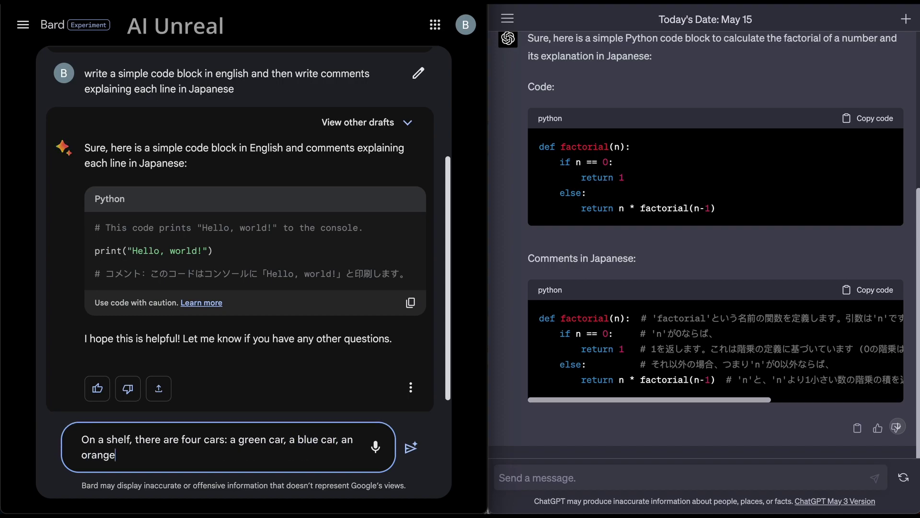
text( car and a yellow car. Th)
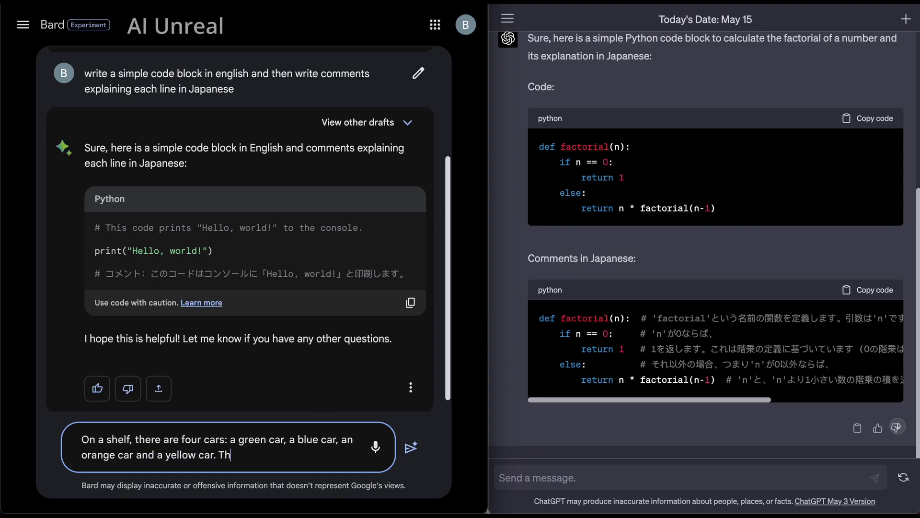
text(e green car is to the left of th)
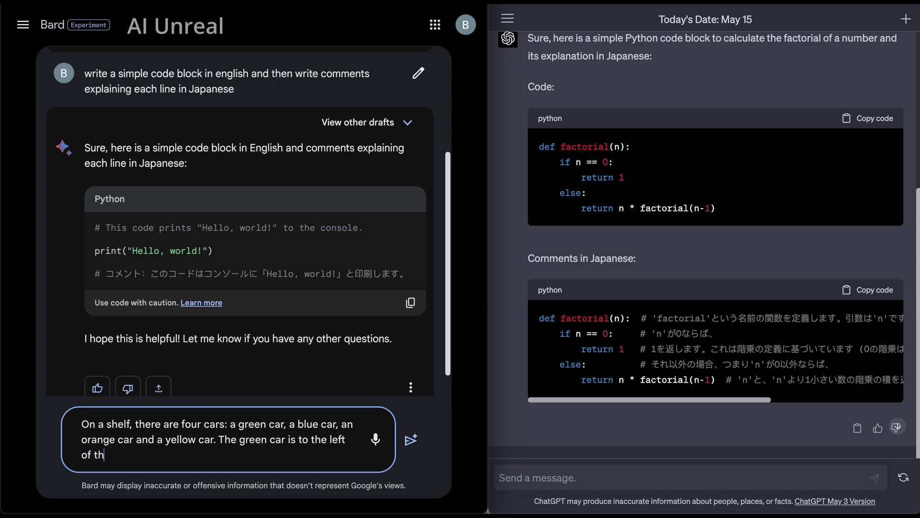
text(e yellow car. The yellow car)
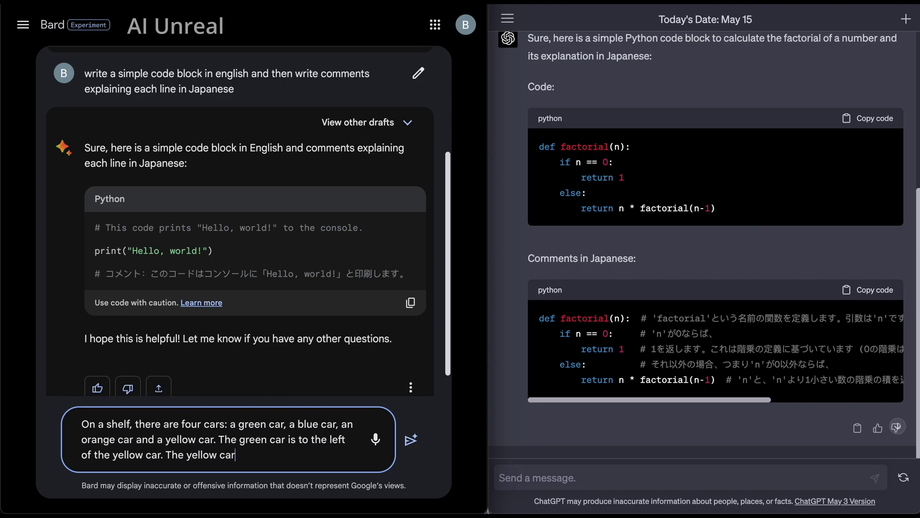
text(is)
key(BackSpace)
text(is the second from the lf)
key(BackSpace)
text(ef)
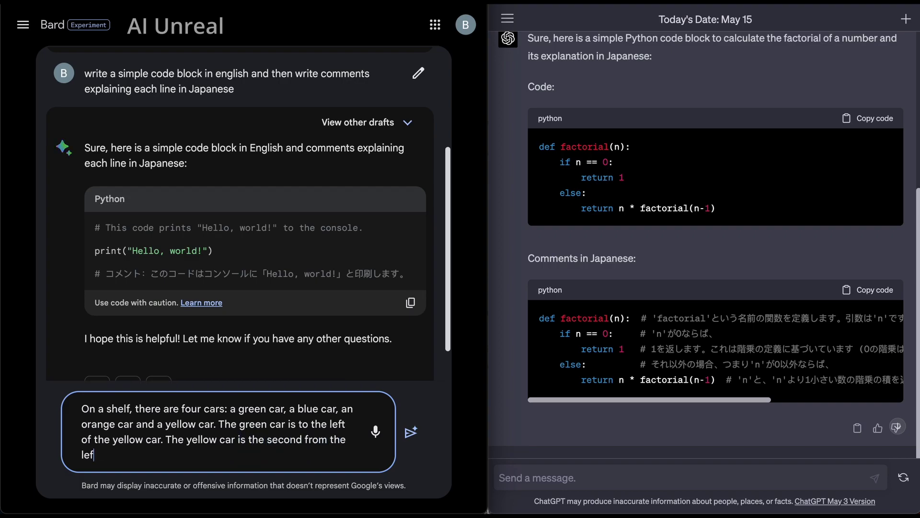
text(t. The blue car is the rightmost)
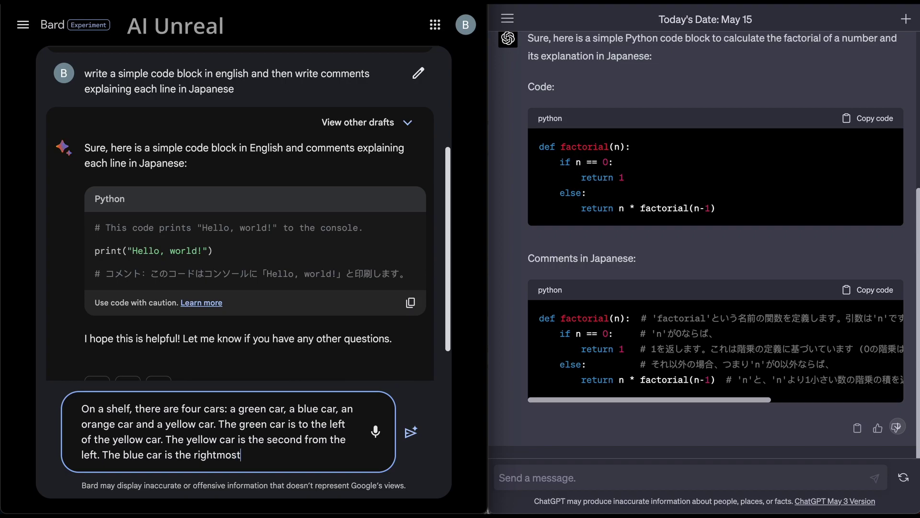
text(. What is the car order?)
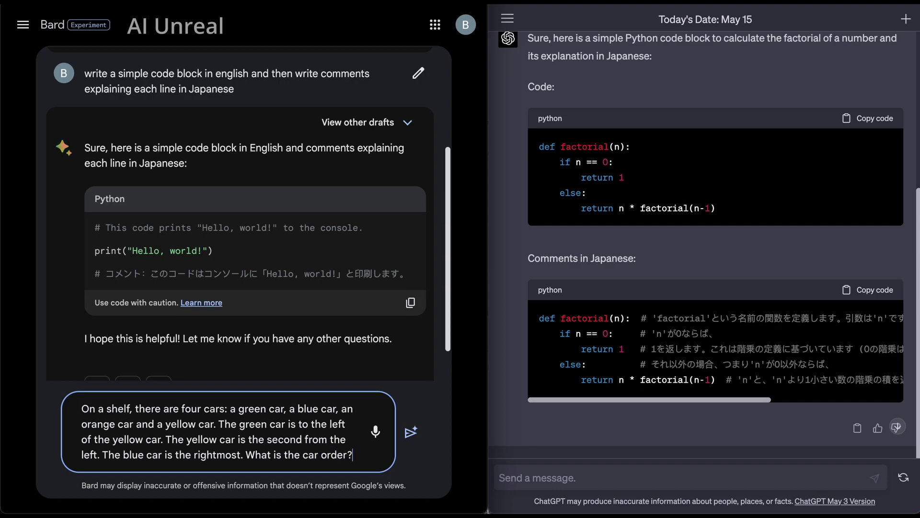
text( Please thi)
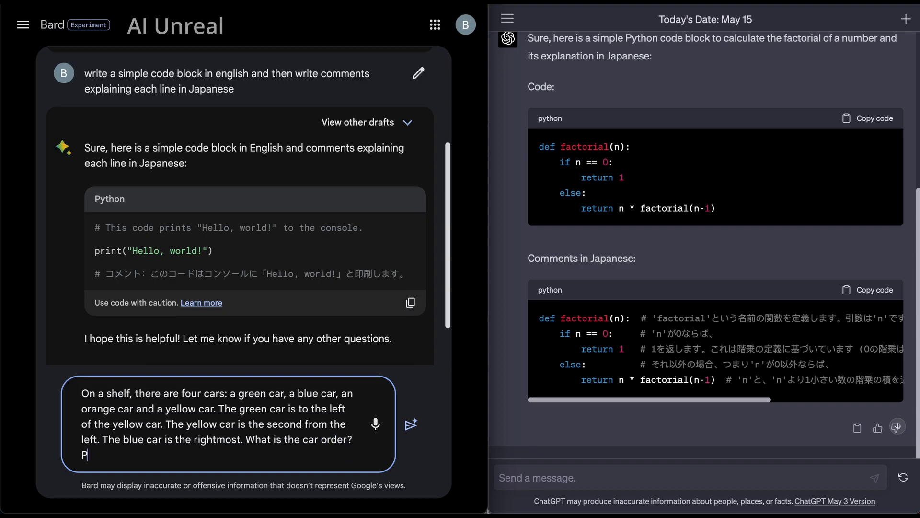
text(nk step b)
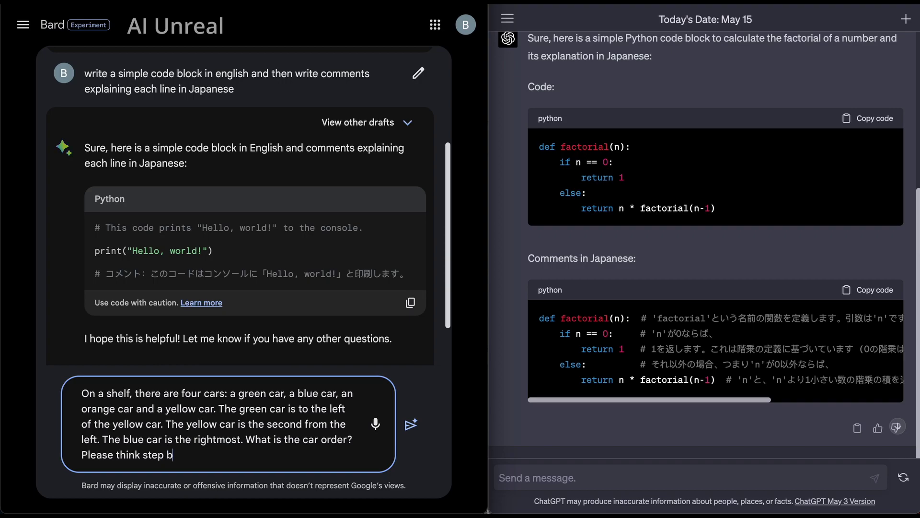
text(y step)
Step: Copy the car puzzle, submit it to Bard, and send the identical question to ChatGPT
key(ctrl+a)
key(ctrl+c)
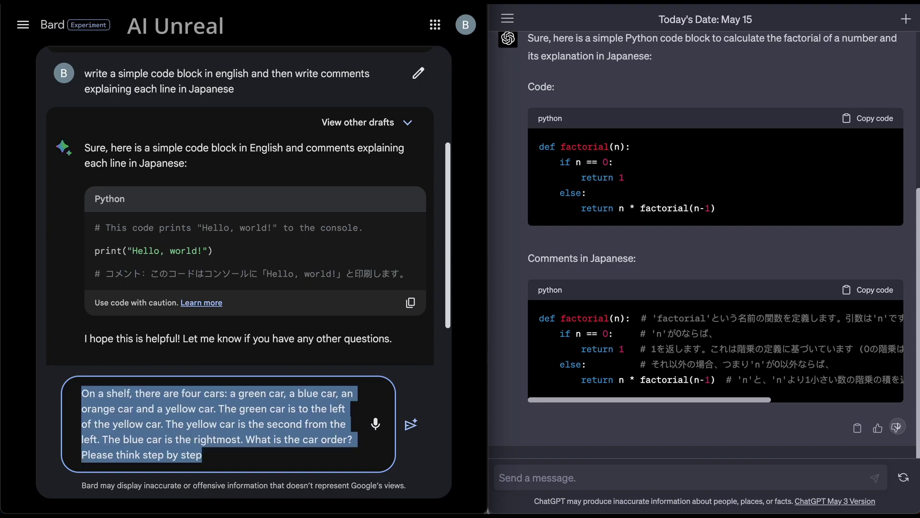
click(249, 454)
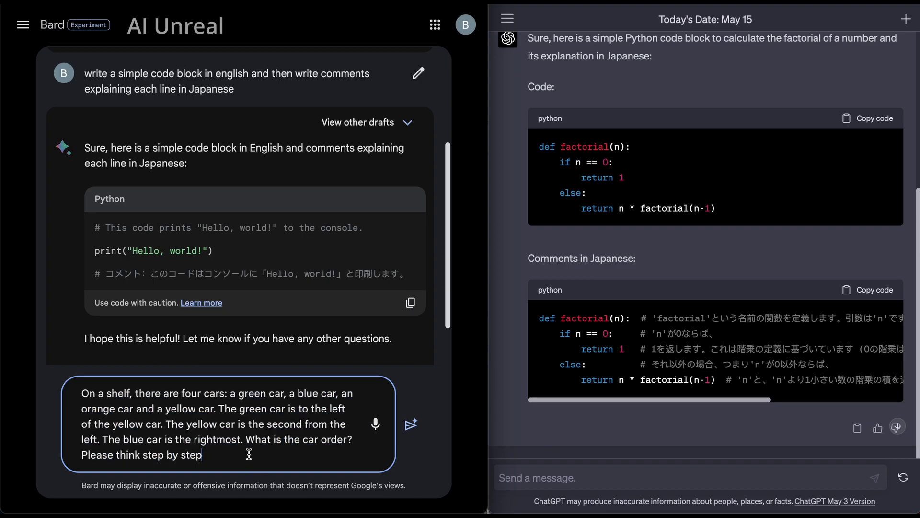
key(Return)
click(545, 470)
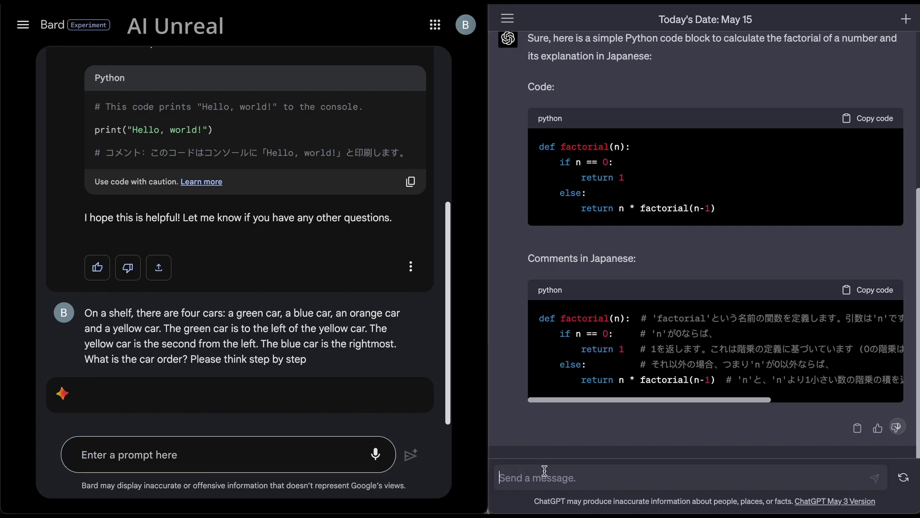
key(ctrl+v)
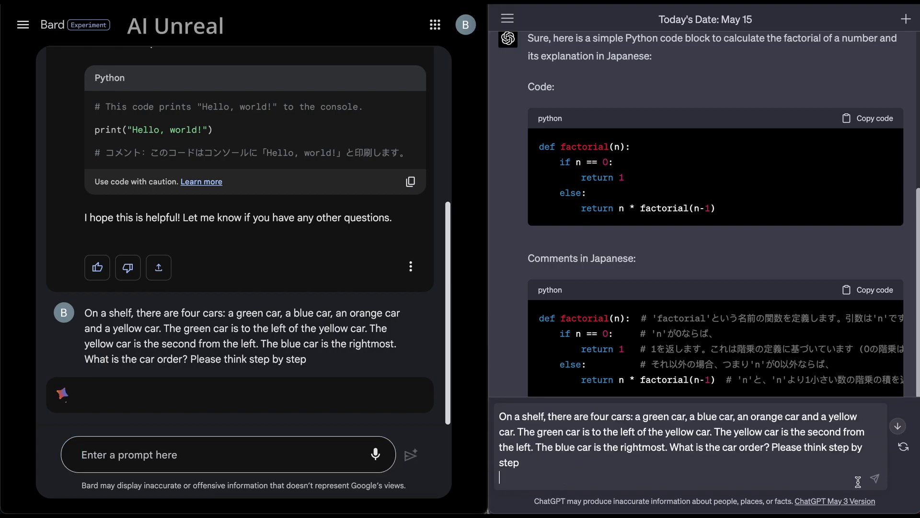
click(874, 478)
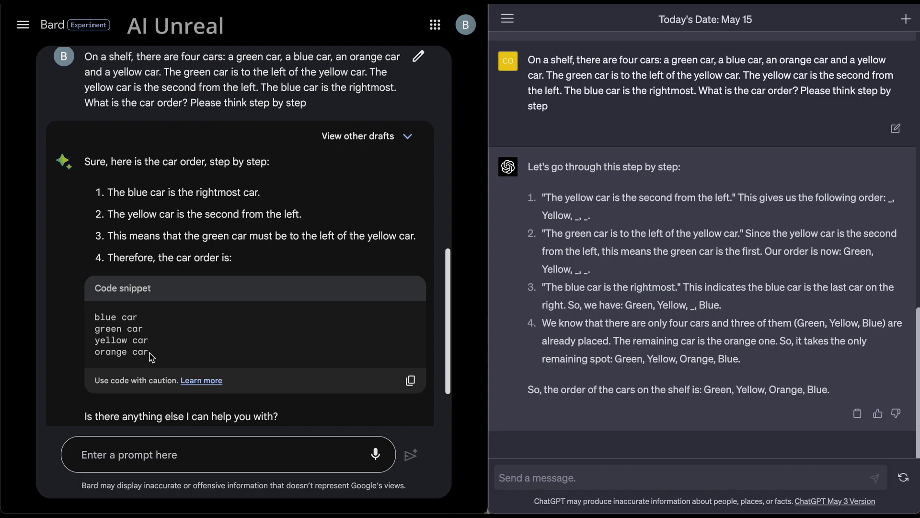
Step: Scroll through Bard's blue, green, yellow, orange answer beside ChatGPT's Green, Yellow, Orange, Blue
scroll(152, 357, down, 2)
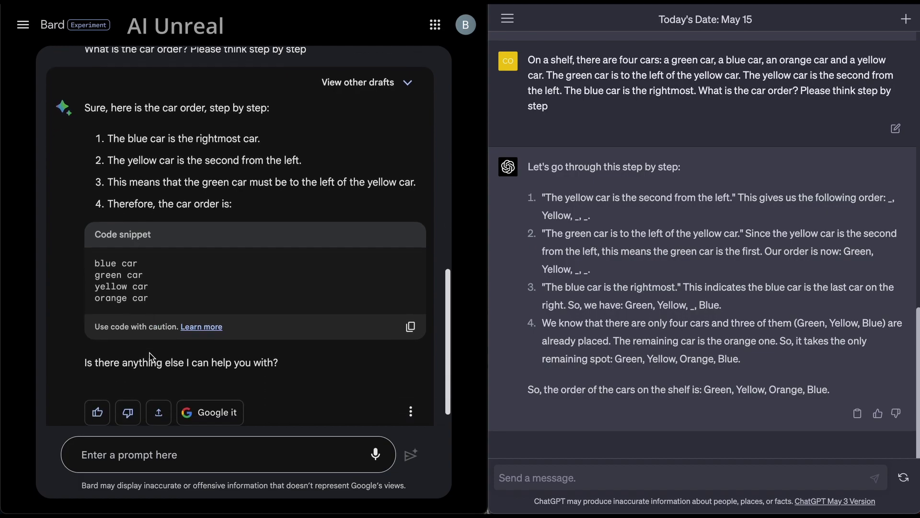
scroll(152, 357, up, 1)
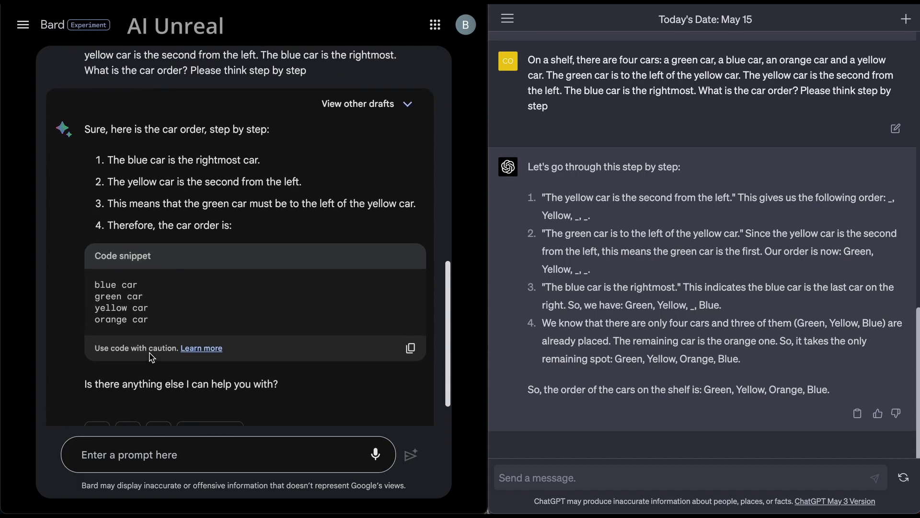
scroll(151, 357, down, 1)
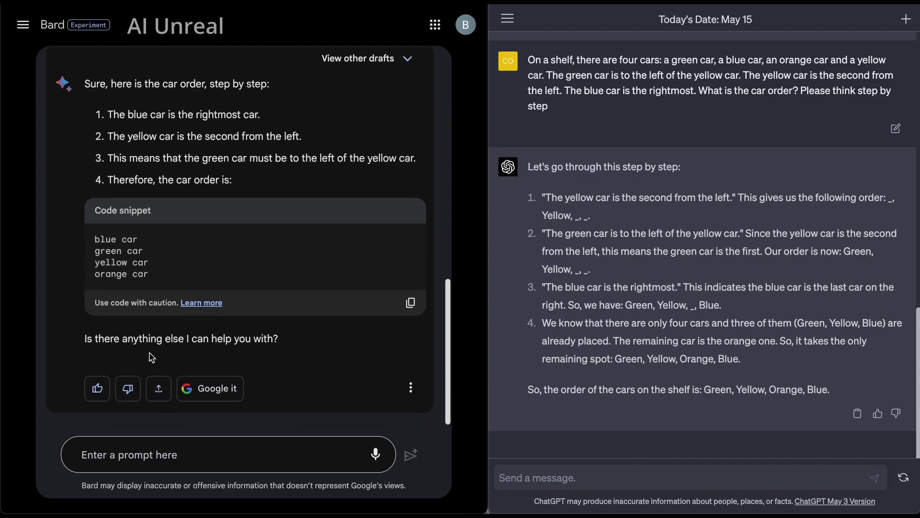
scroll(152, 357, up, 2)
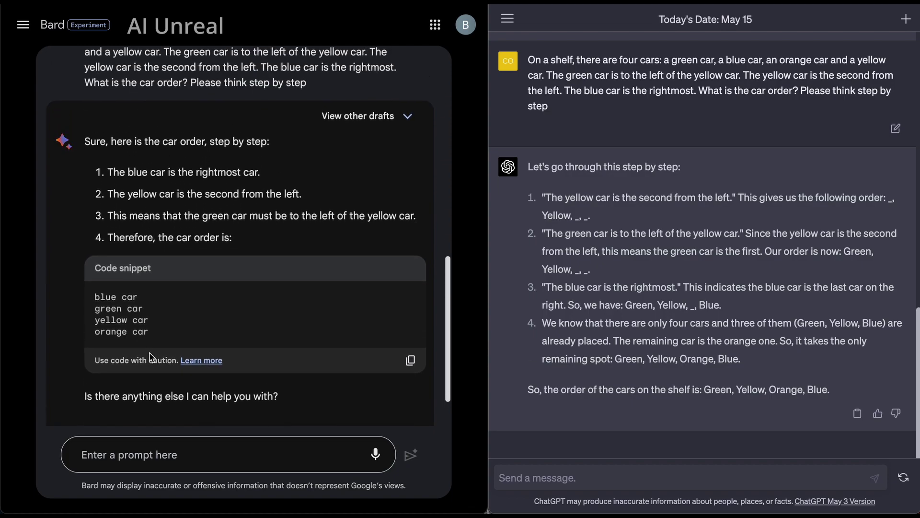
scroll(151, 357, up, 1)
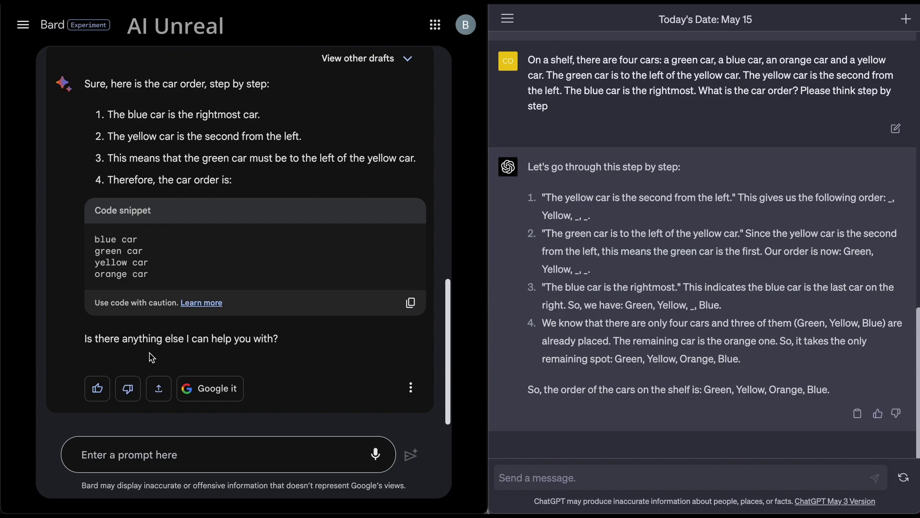
Step: Paste the digits 3, 5, 5, 6 four-digit sum question into Bard and ChatGPT and send both
click(182, 467)
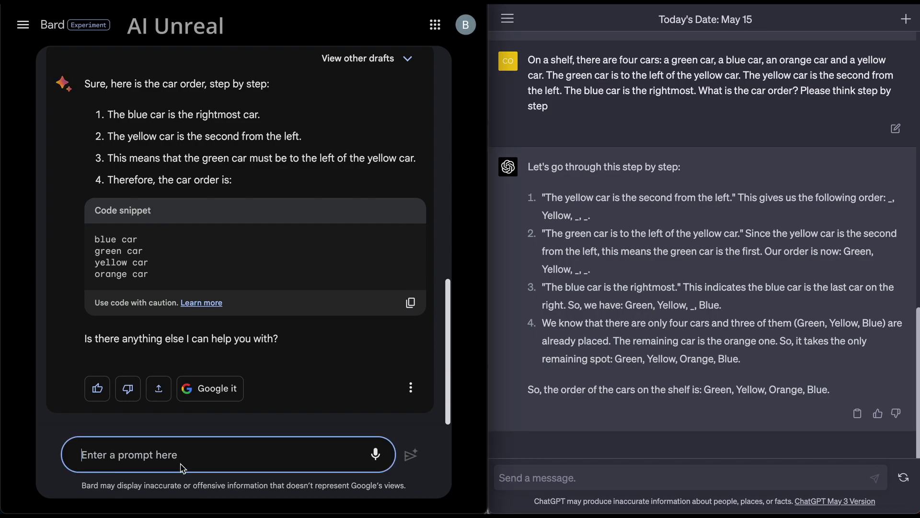
text(The sum of all the possible numbers of 4 digits formed by digits 3, 5, 5, and 6 using each digit once is)
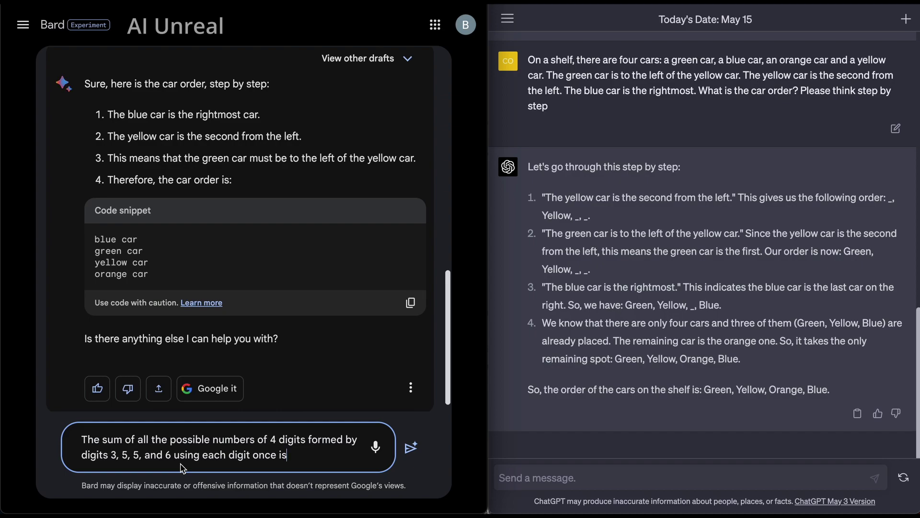
key(Return)
click(547, 475)
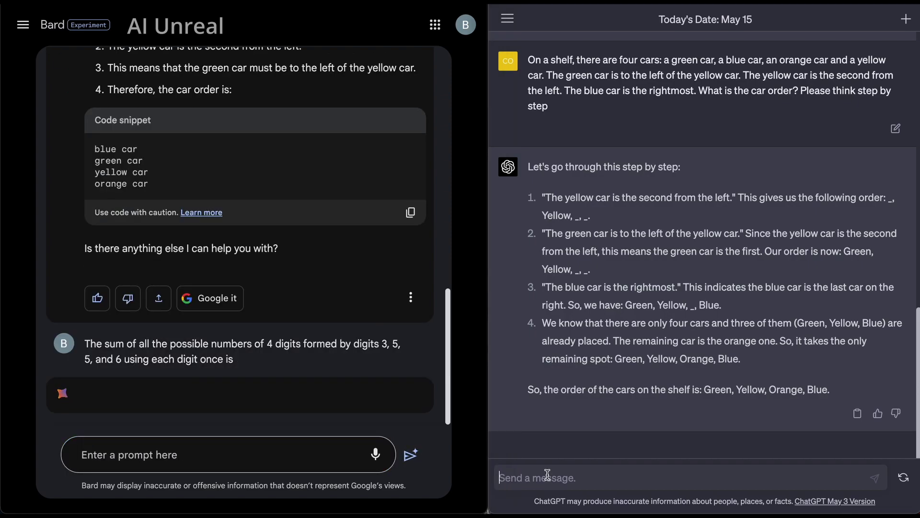
text(The sum of all the possible numbers of 4 digits formed by digits 3, 5, 5, and 6 using each digit once is)
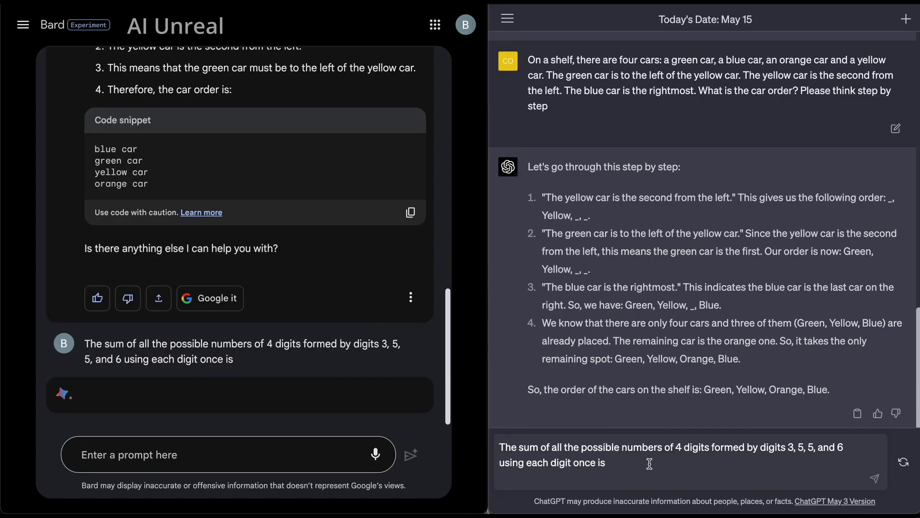
click(874, 477)
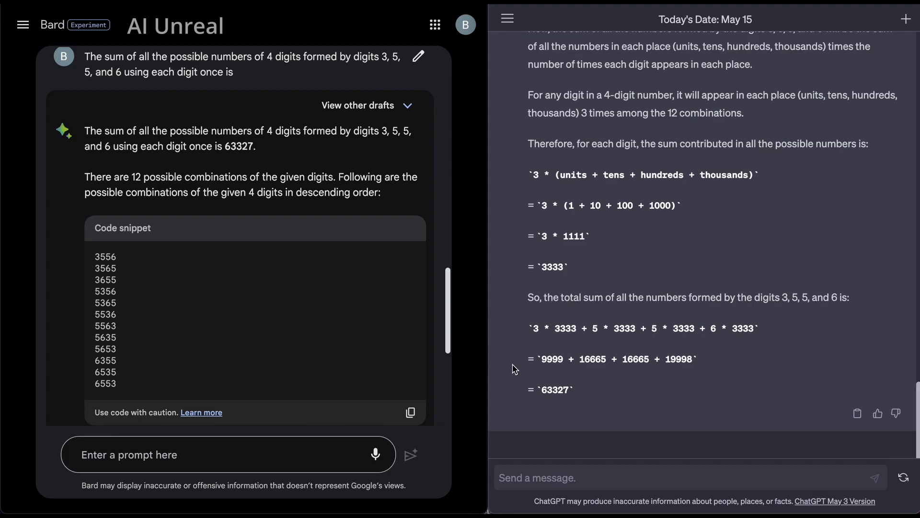
Step: After reading Bard's 63327 total and its Brainly source, place the cursor in Bard's prompt box
click(430, 198)
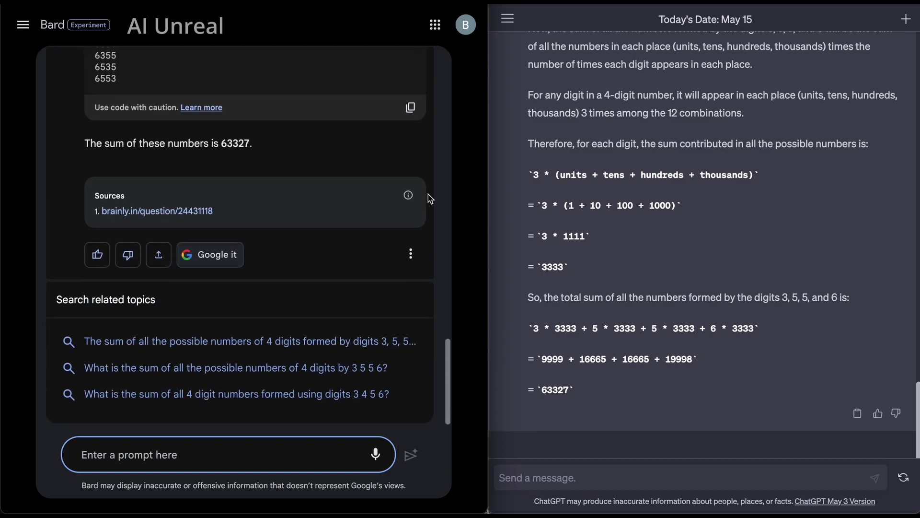
scroll(643, 211, up, 5)
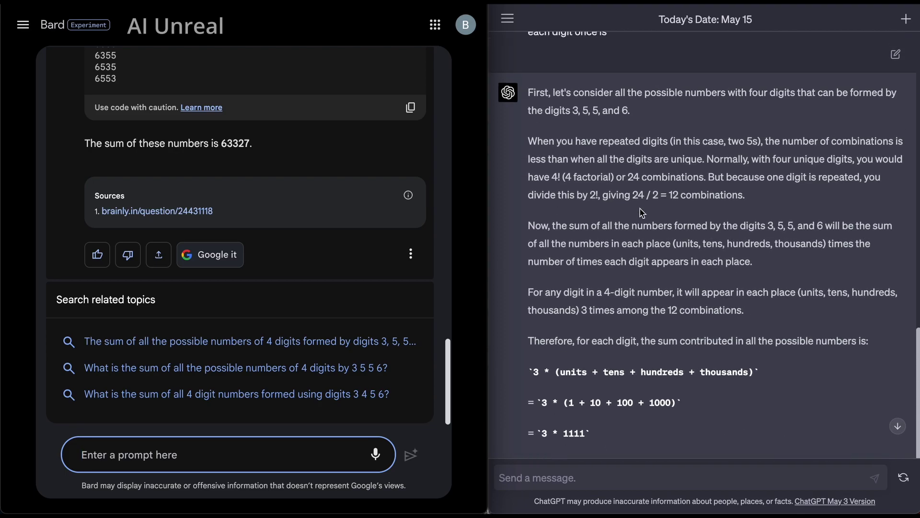
scroll(642, 211, down, 2)
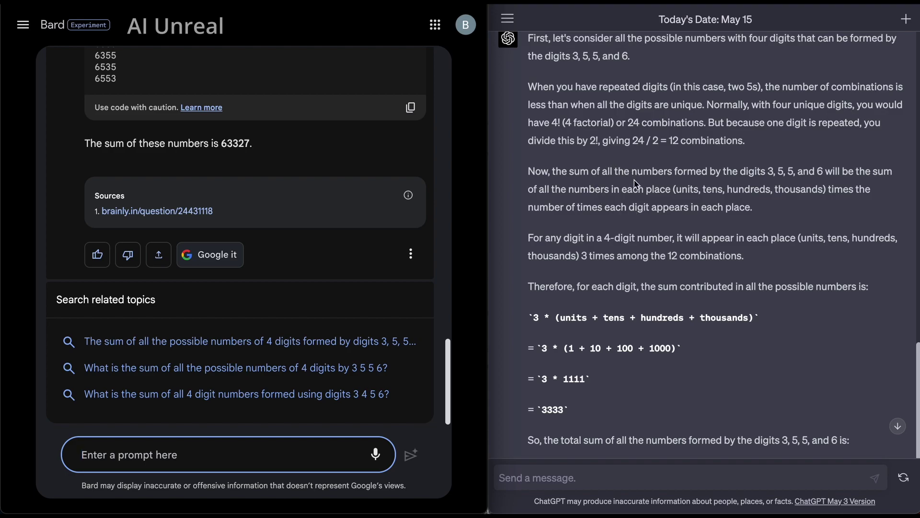
scroll(671, 292, down, 2)
scroll(671, 292, down, 1)
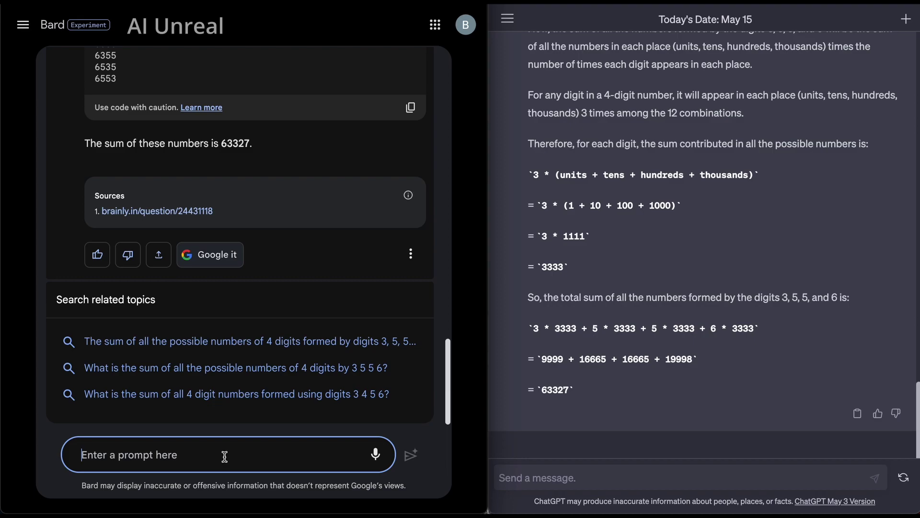
Step: Ask both Bard and ChatGPT 'when was google Palm 2 announced?'
text(whe)
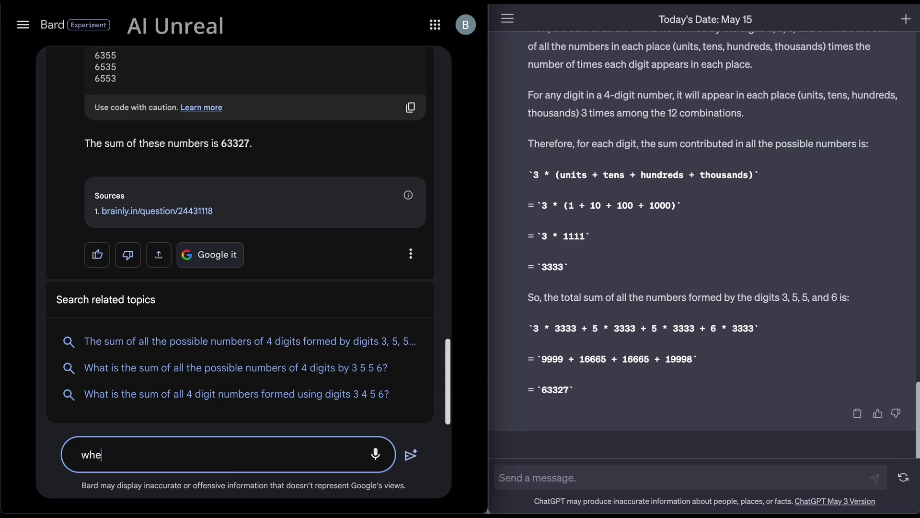
text(n was google Palm 2 anno)
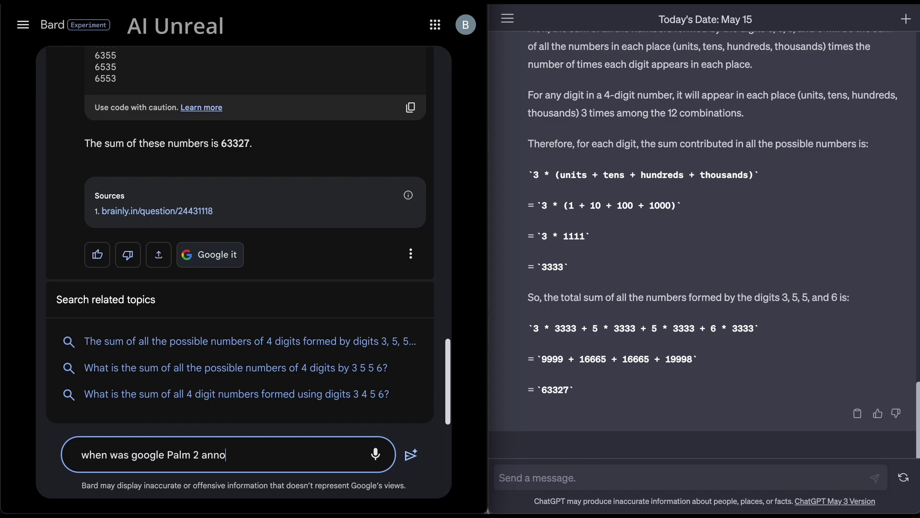
text(unced?)
triple_click(248, 451)
key(ctrl+c)
key(Return)
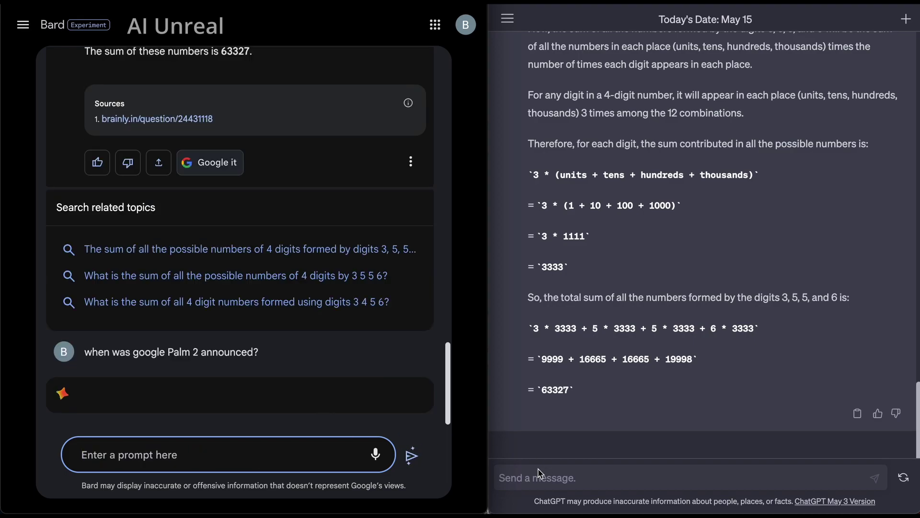
click(563, 467)
key(ctrl+v)
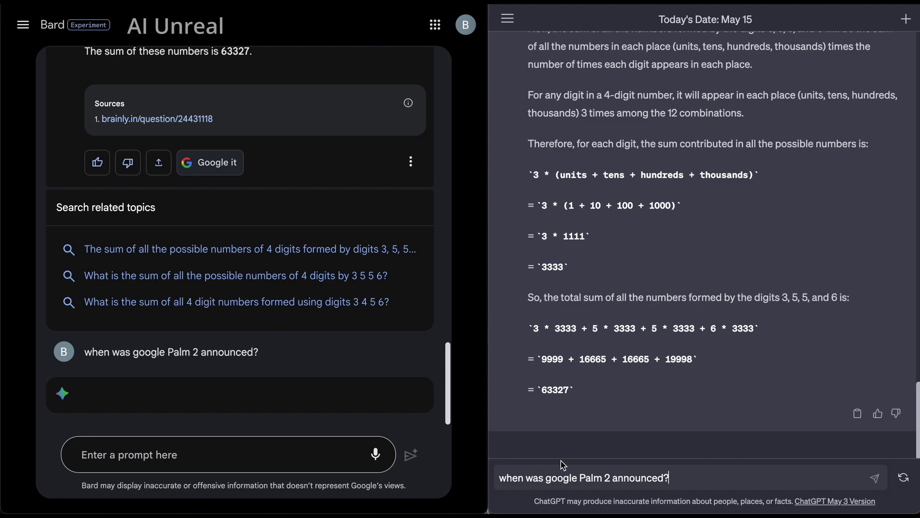
click(875, 477)
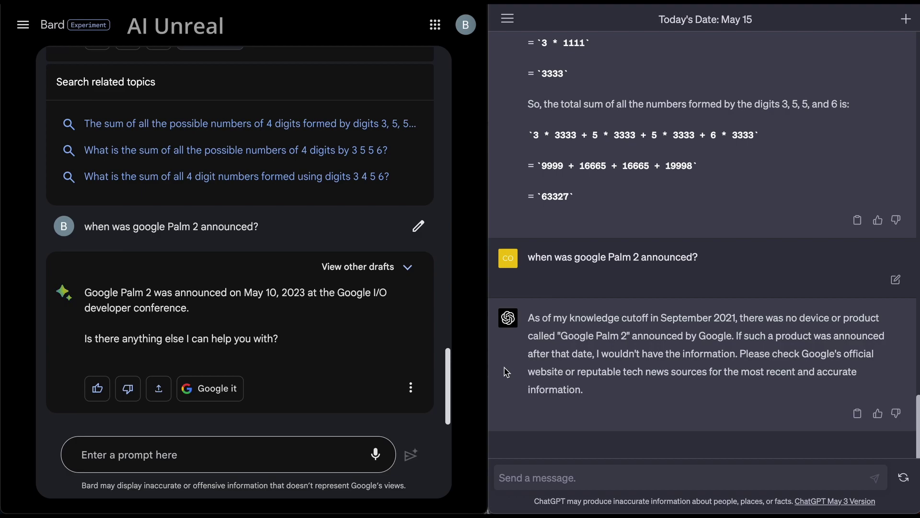
click(177, 457)
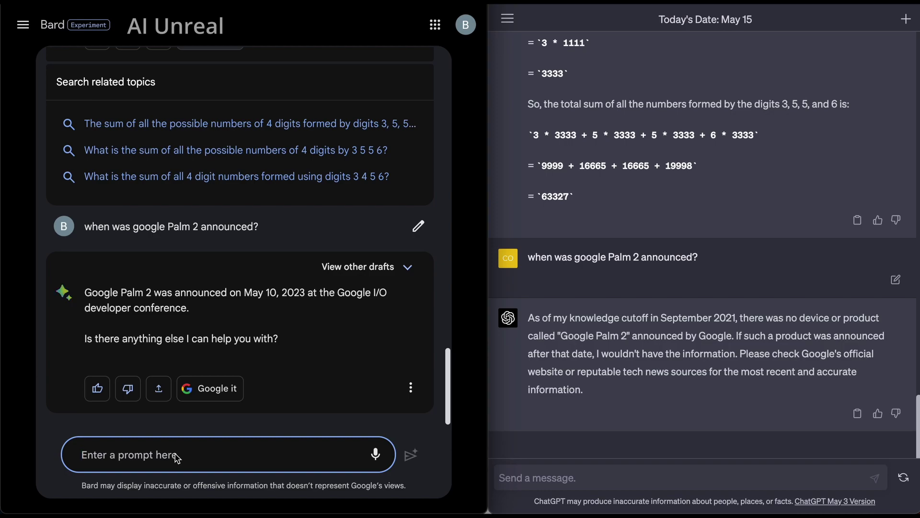
Step: Write the prompt asking for a misunderstandable foreign-language sentence with English translation and foreign meaning, fixing 'langauge'
text(t)
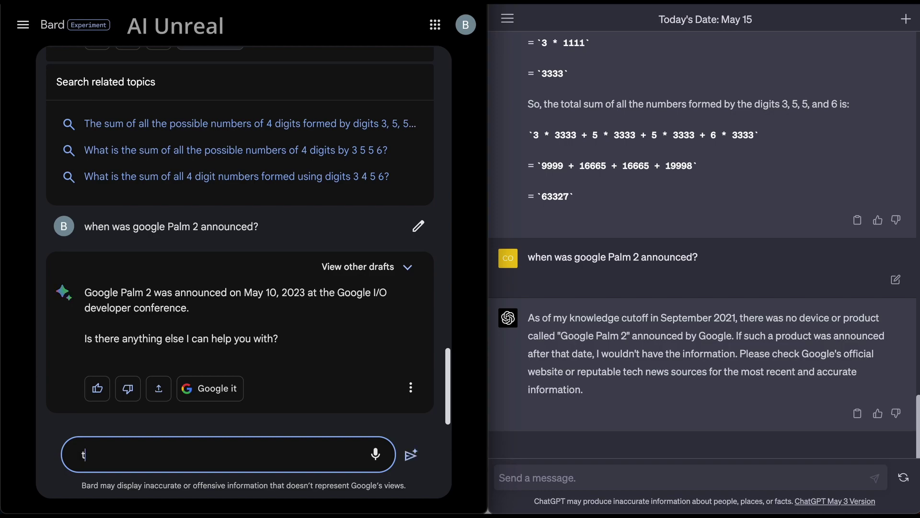
text(ell me a sentence in a foreign langauge that)
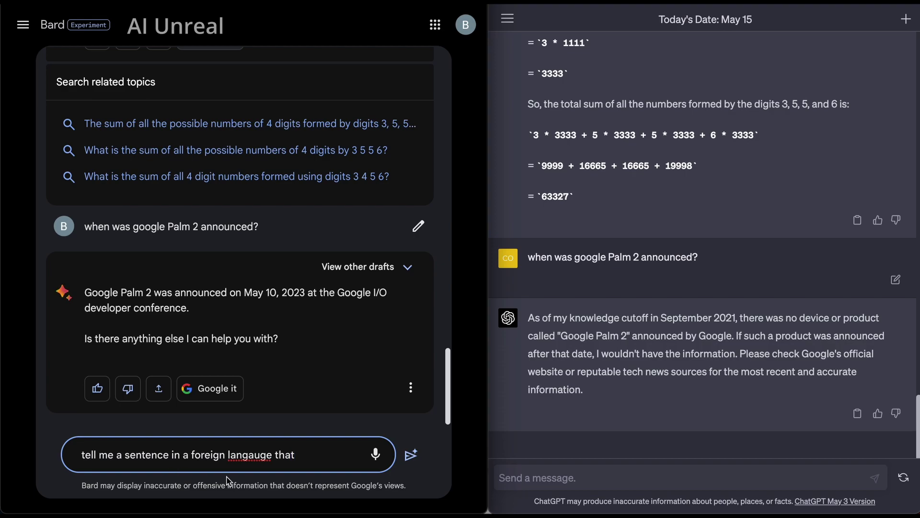
right_click(243, 455)
click(273, 288)
text(c)
text(ould be misu)
text(nderstood by )
text(the local person)
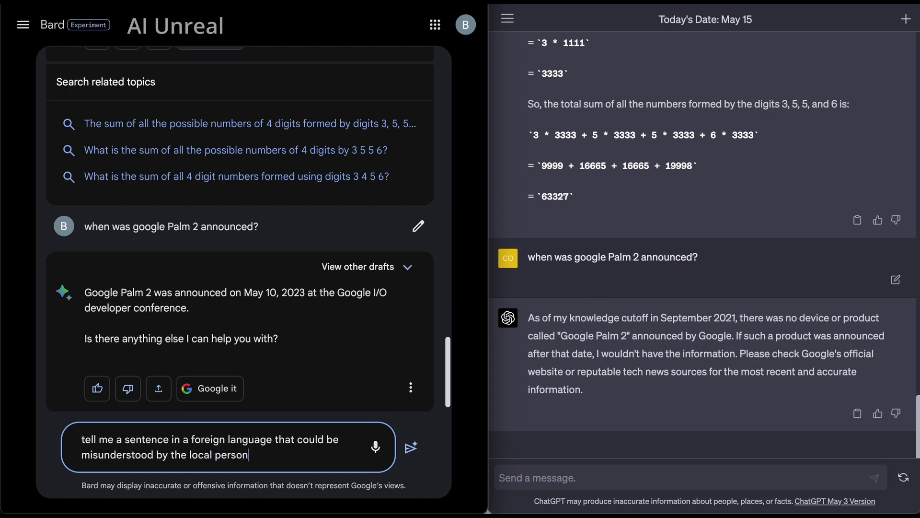
text(? write both the engli)
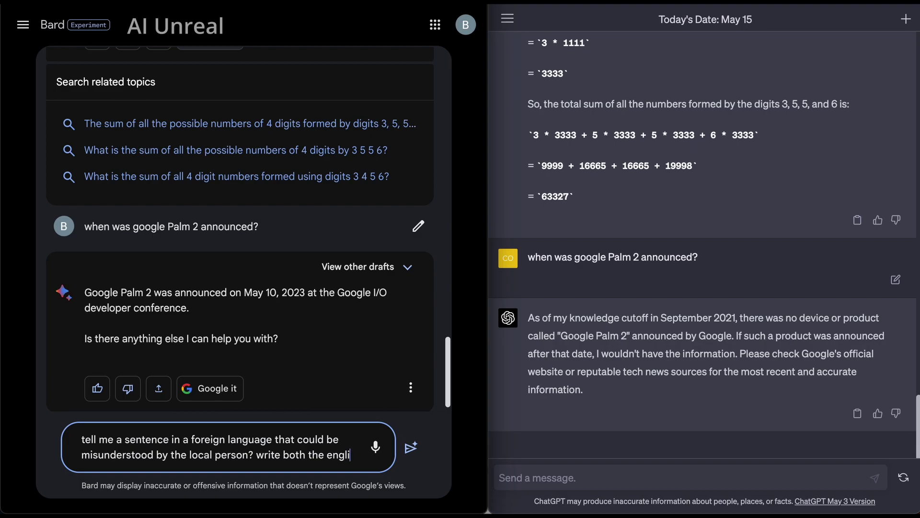
text(sh trans)
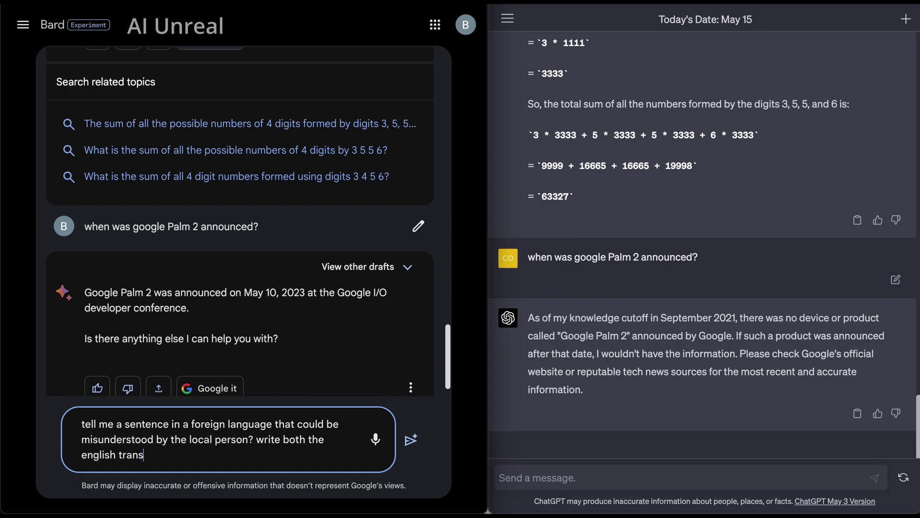
text(lation and the for)
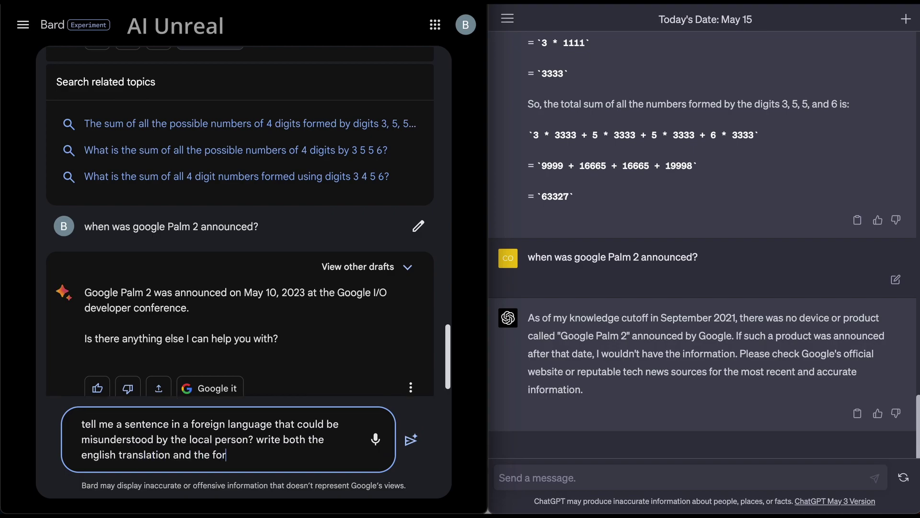
text(eign langague)
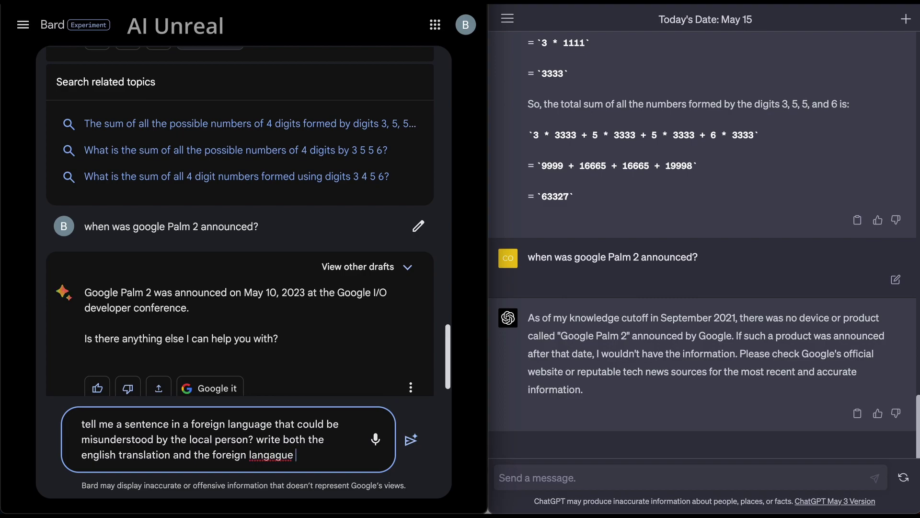
key(BackSpace)
key(BackSpace)
key(BackSpace)
key(BackSpace)
key(BackSpace)
text(uage meaning)
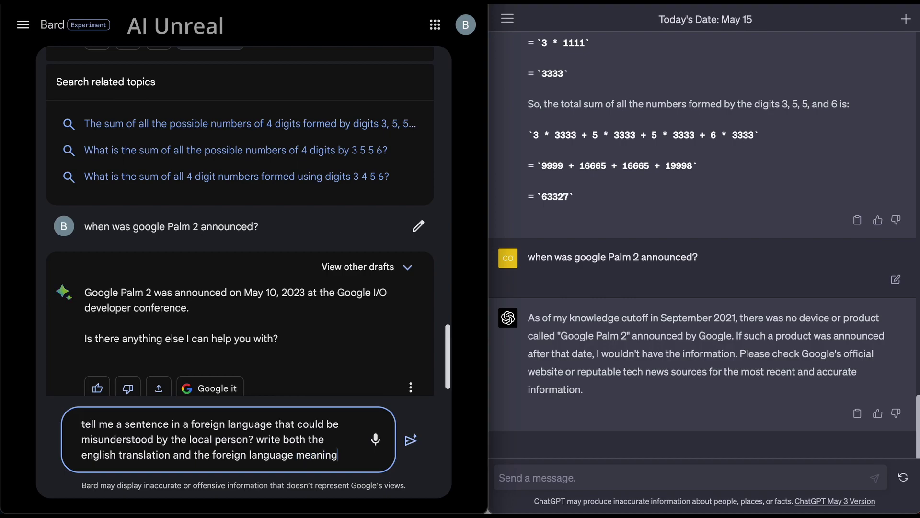
Step: Submit the foreign-language prompt to Bard and paste it into ChatGPT's message box
key(ctrl+a)
key(ctrl+c)
click(412, 440)
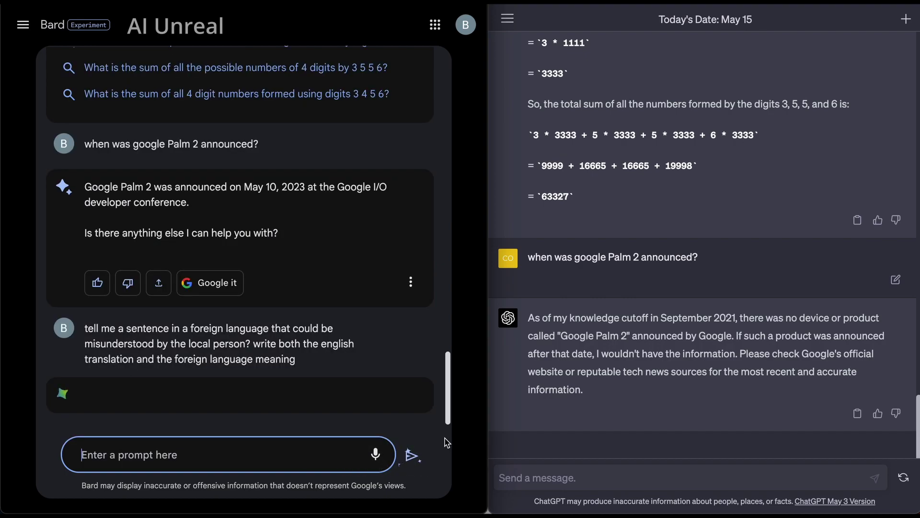
click(548, 481)
key(ctrl+v)
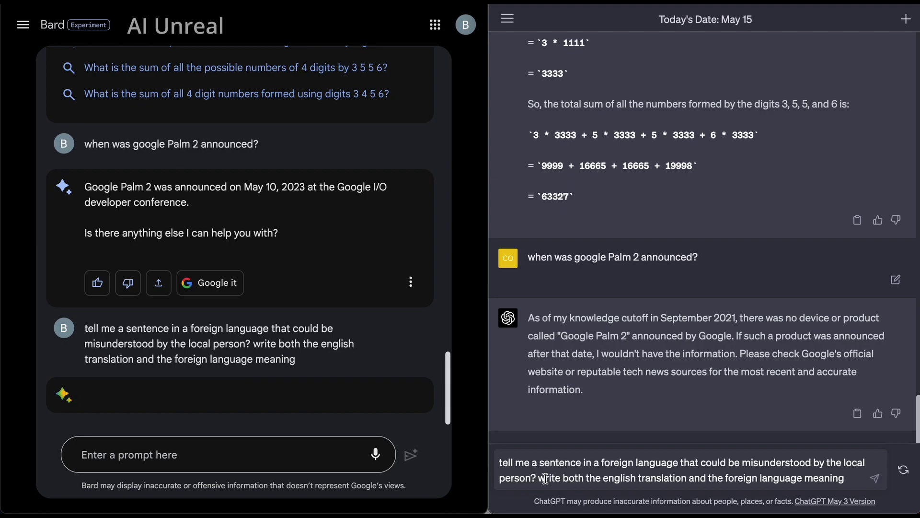
Step: Send the prompt to ChatGPT and scroll to the end of Bard's 'not feeling well' vs 'pregnant' reply
click(875, 478)
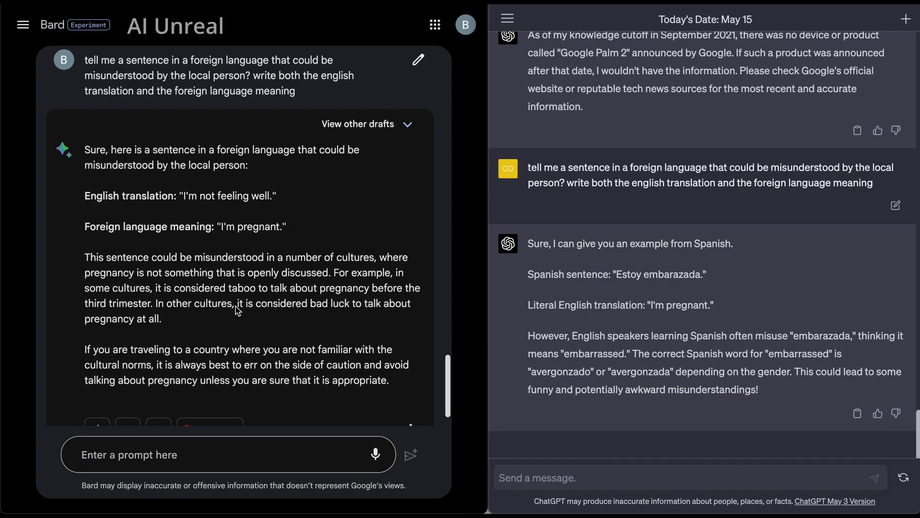
scroll(237, 310, down, 1)
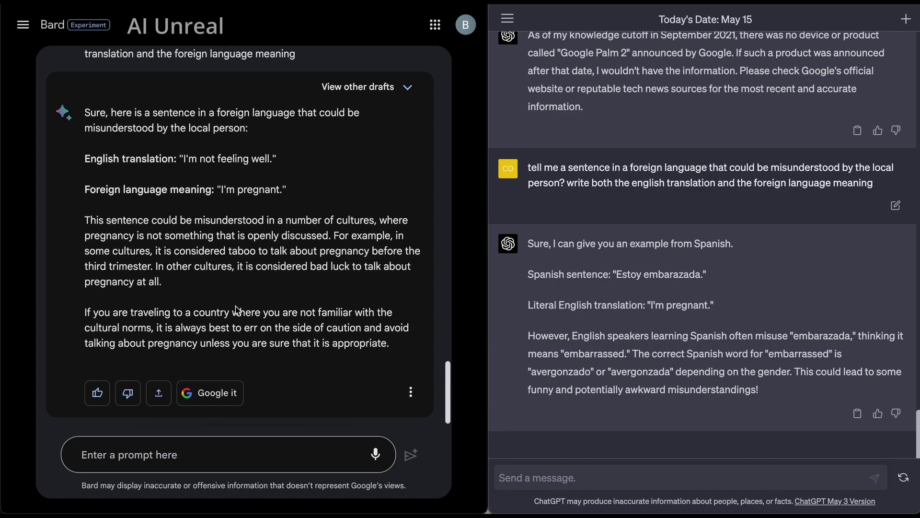